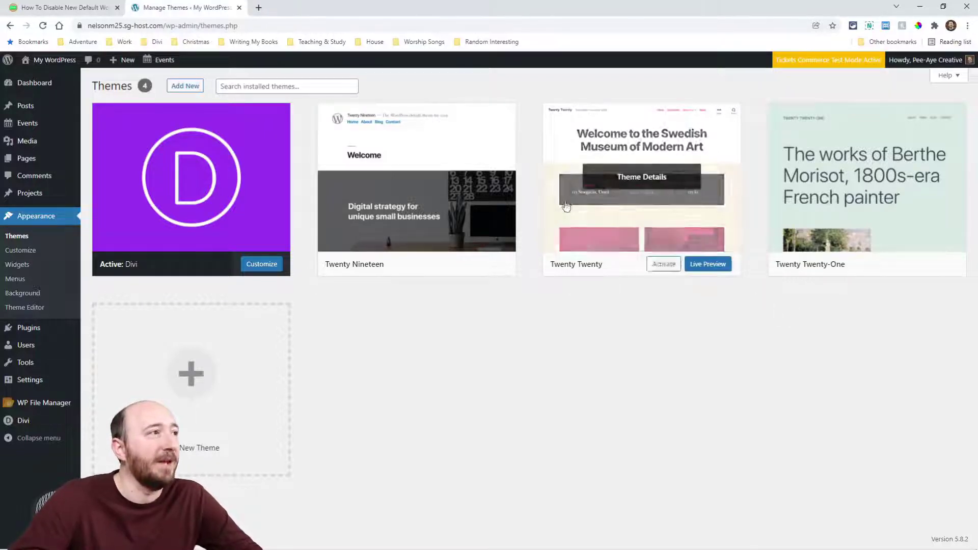
Step: Review the tutorial post's wp-config.php precautions, file browser requirement and code placement instructions for disabling new default WordPress themes
{"action": "left_click", "coordinate": [65, 8]}
{"action": "scroll", "coordinate": [545, 316], "scroll_direction": "down", "scroll_amount": 8}
{"action": "scroll", "coordinate": [520, 311], "scroll_direction": "down", "scroll_amount": 2}
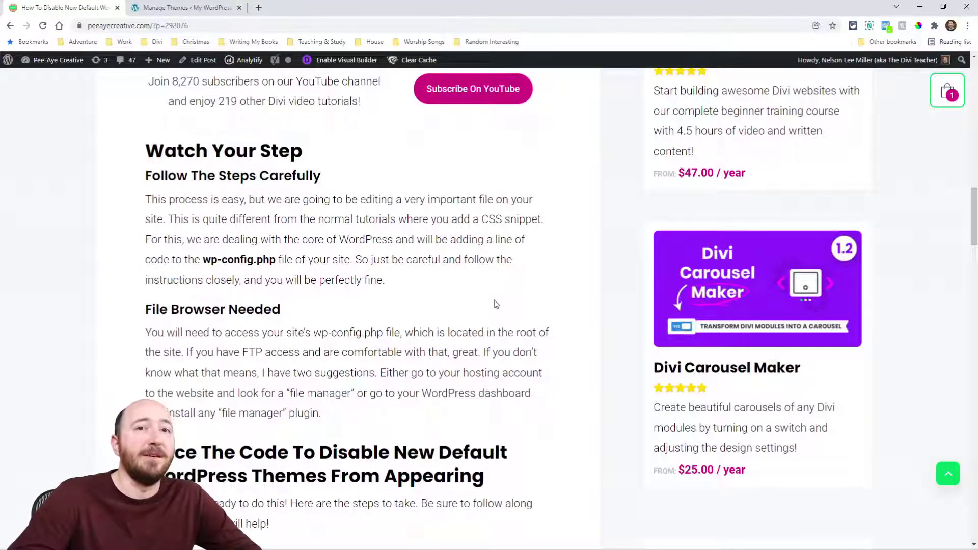
{"action": "scroll", "coordinate": [459, 301], "scroll_direction": "down", "scroll_amount": 1}
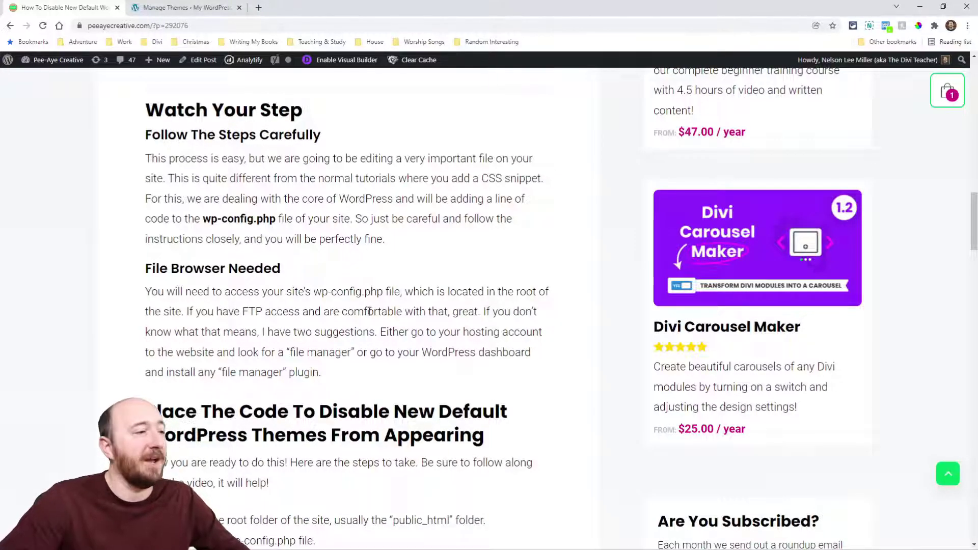
{"action": "scroll", "coordinate": [370, 311], "scroll_direction": "down", "scroll_amount": 7}
{"action": "triple_click", "coordinate": [272, 290]}
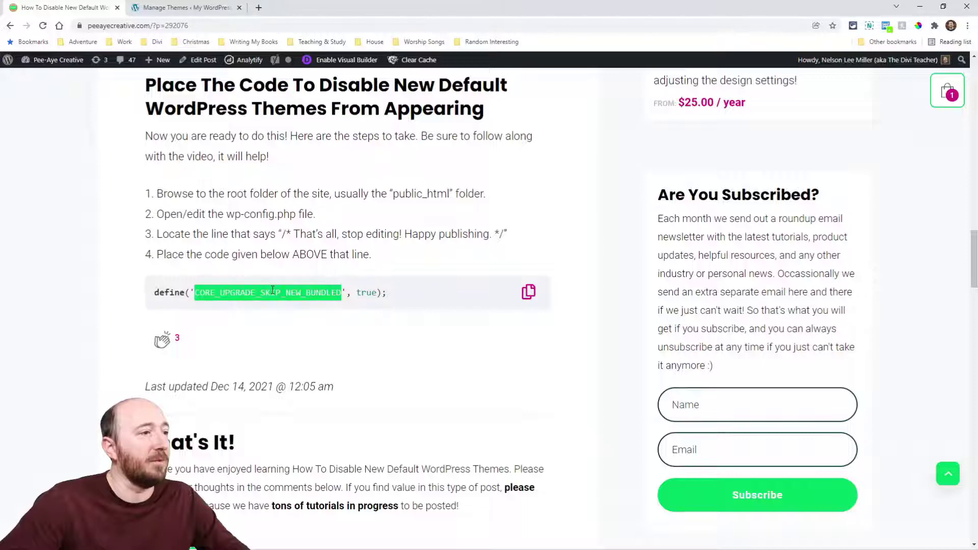
{"action": "scroll", "coordinate": [295, 369], "scroll_direction": "up", "scroll_amount": 8}
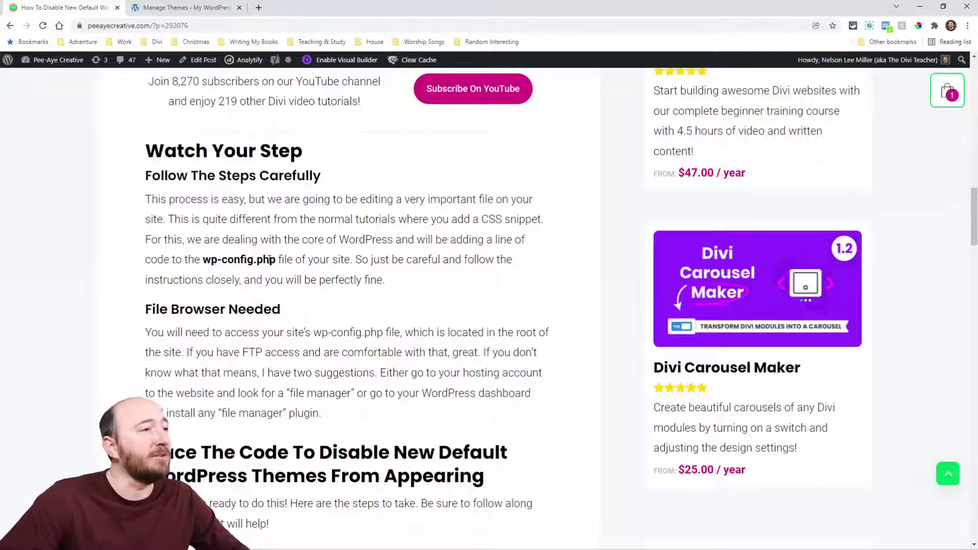
{"action": "scroll", "coordinate": [316, 342], "scroll_direction": "down", "scroll_amount": 5}
{"action": "scroll", "coordinate": [304, 418], "scroll_direction": "up", "scroll_amount": 3}
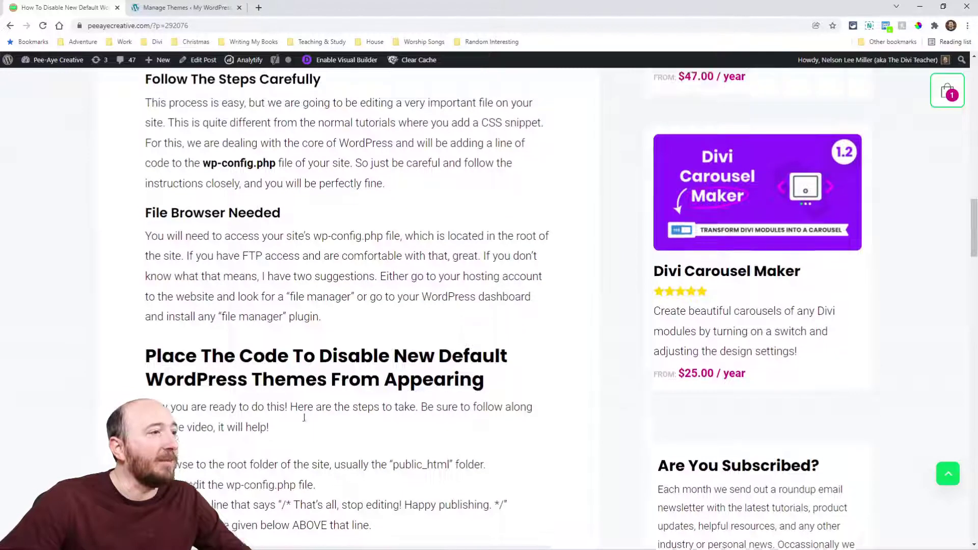
{"action": "scroll", "coordinate": [304, 418], "scroll_direction": "up", "scroll_amount": 1}
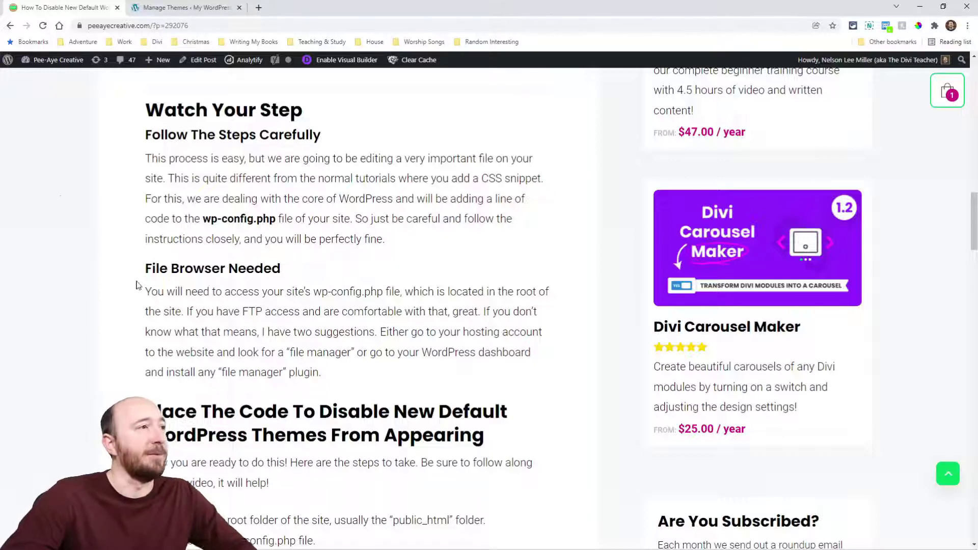
Step: Return to the WordPress site's dashboard and search the plugins available to add for "file manager"
{"action": "left_click", "coordinate": [181, 9]}
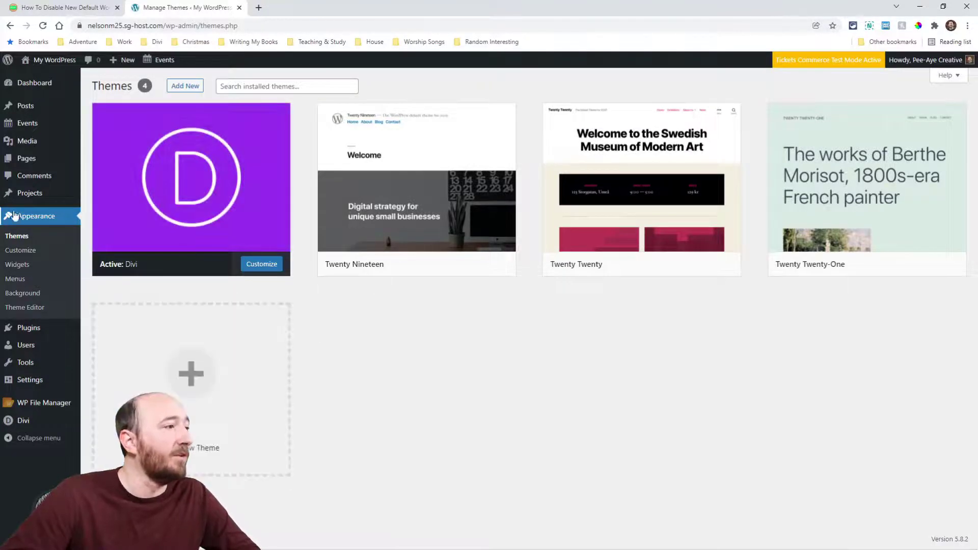
{"action": "left_click", "coordinate": [25, 328]}
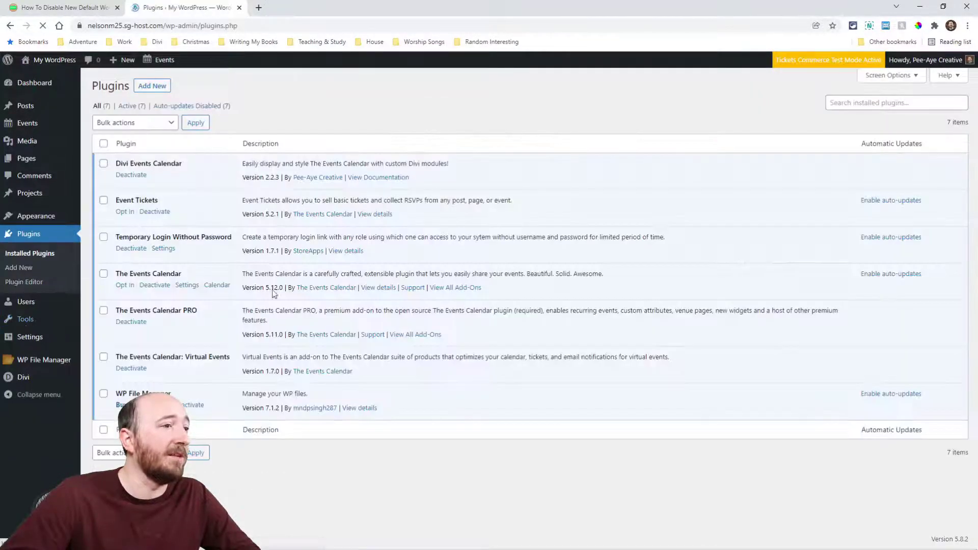
{"action": "left_click", "coordinate": [842, 104]}
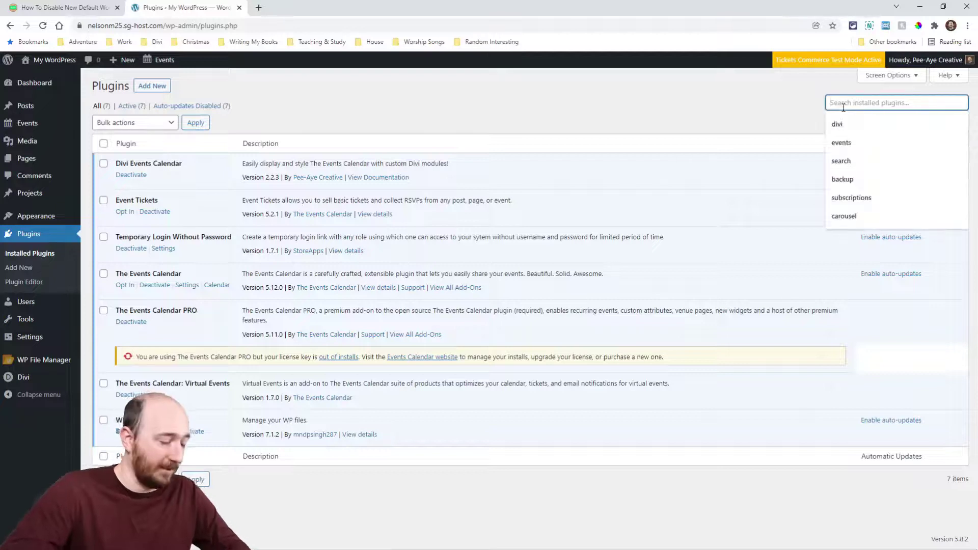
{"action": "left_click", "coordinate": [165, 90]}
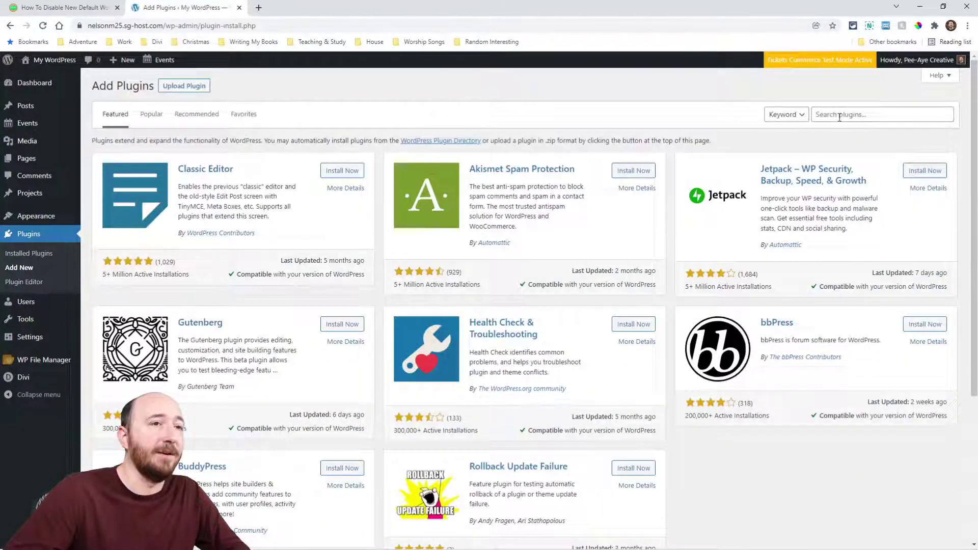
{"action": "left_click", "coordinate": [839, 115]}
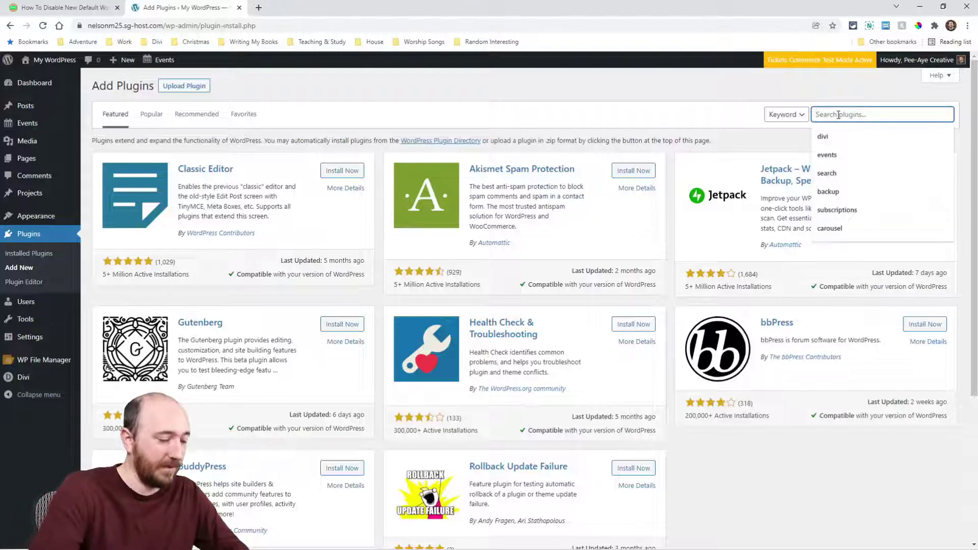
{"action": "type", "text": "file manager"}
{"action": "key", "text": "Return"}
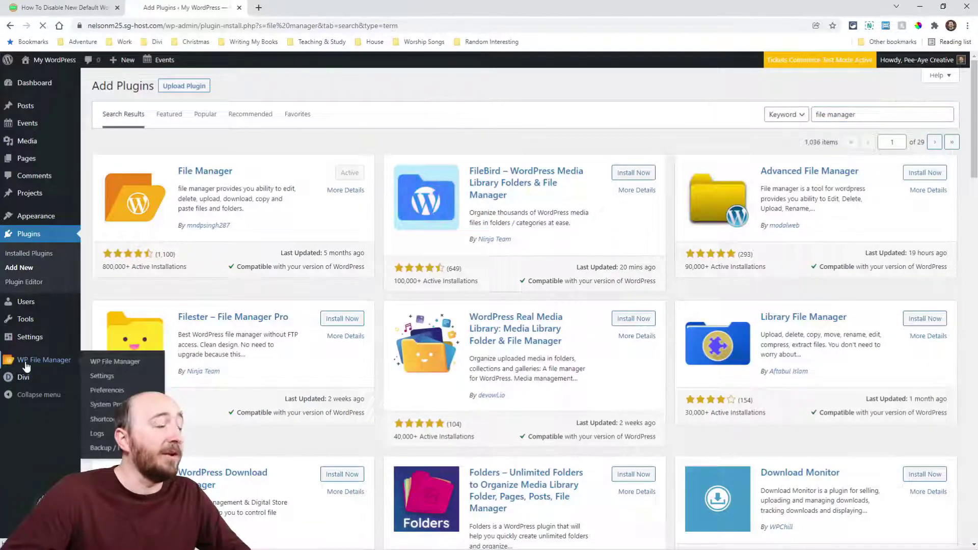
Step: Open the site's files in WP File Manager and open wp-config.php from public_html in the Code Editor
{"action": "left_click", "coordinate": [25, 364]}
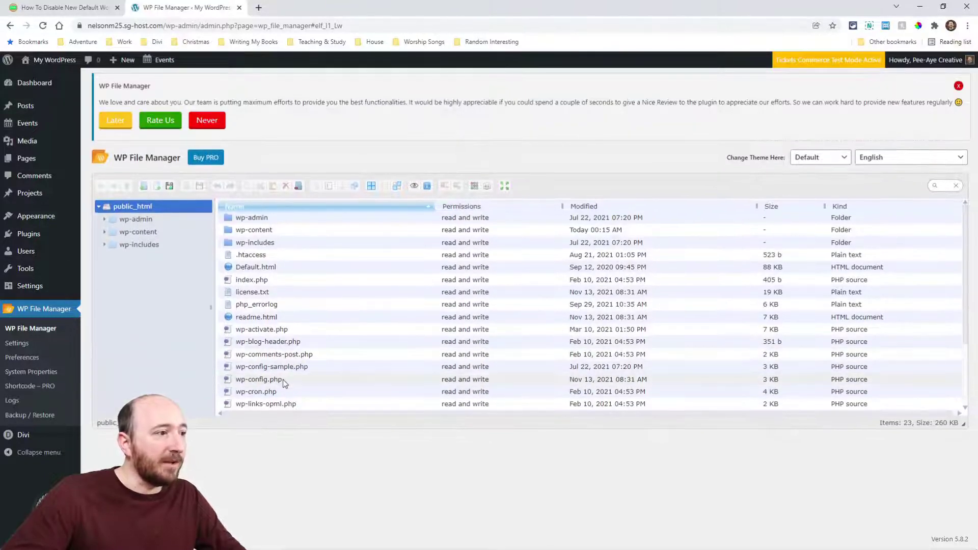
{"action": "left_click", "coordinate": [295, 381]}
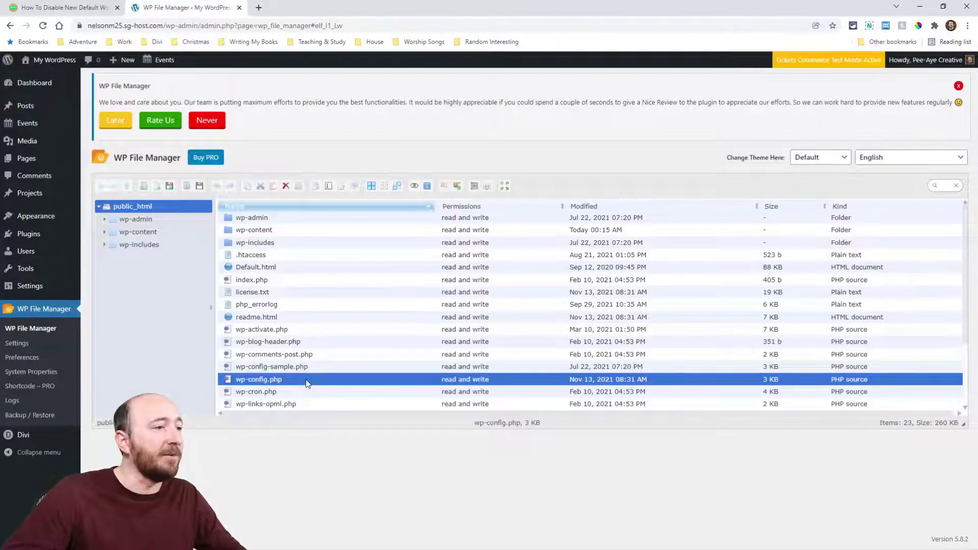
{"action": "right_click", "coordinate": [306, 383]}
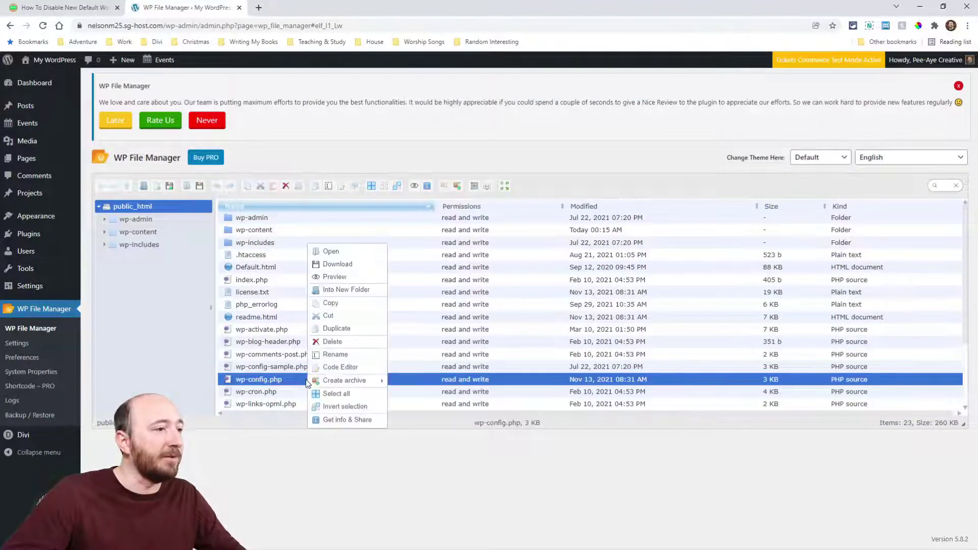
{"action": "left_click", "coordinate": [342, 367]}
Step: Locate the line "/* That's all, stop editing! Happy publishing. */" near the end of wp-config.php and the empty lines above it
{"action": "scroll", "coordinate": [478, 285], "scroll_direction": "down", "scroll_amount": 8}
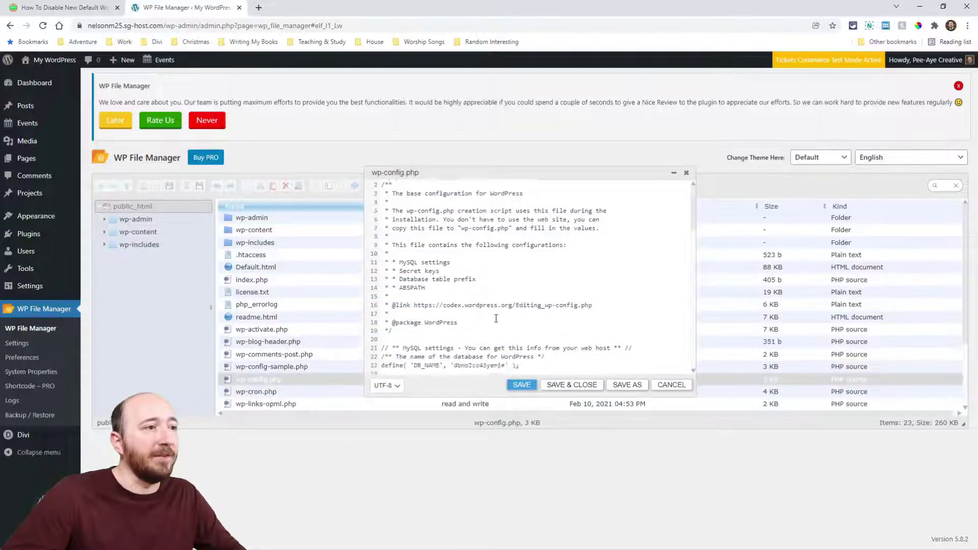
{"action": "scroll", "coordinate": [478, 289], "scroll_direction": "down", "scroll_amount": 2}
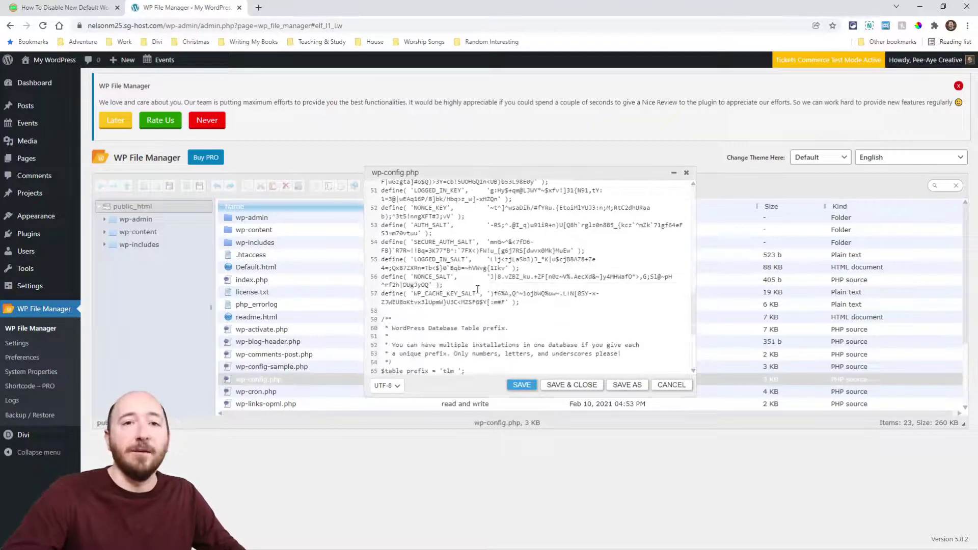
{"action": "scroll", "coordinate": [478, 290], "scroll_direction": "up", "scroll_amount": 5}
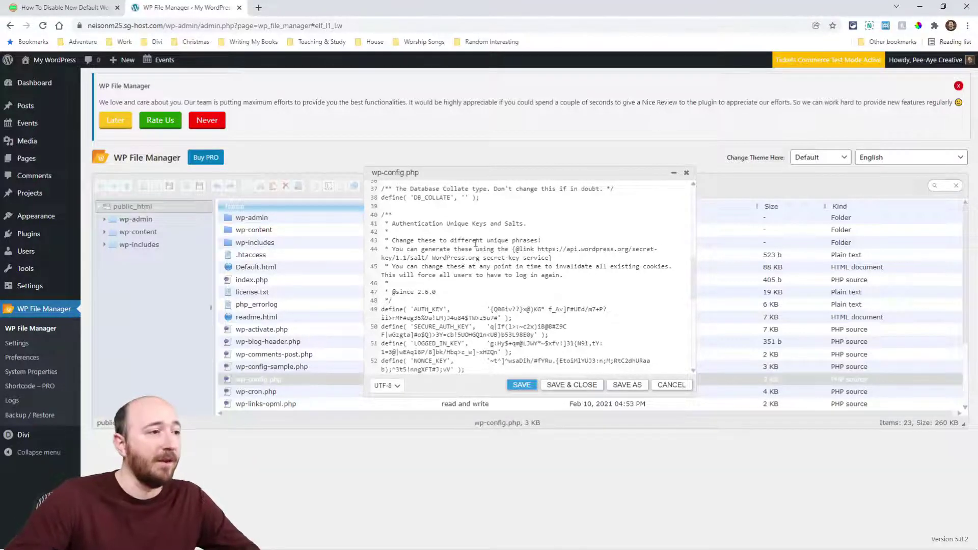
{"action": "scroll", "coordinate": [497, 283], "scroll_direction": "down", "scroll_amount": 5}
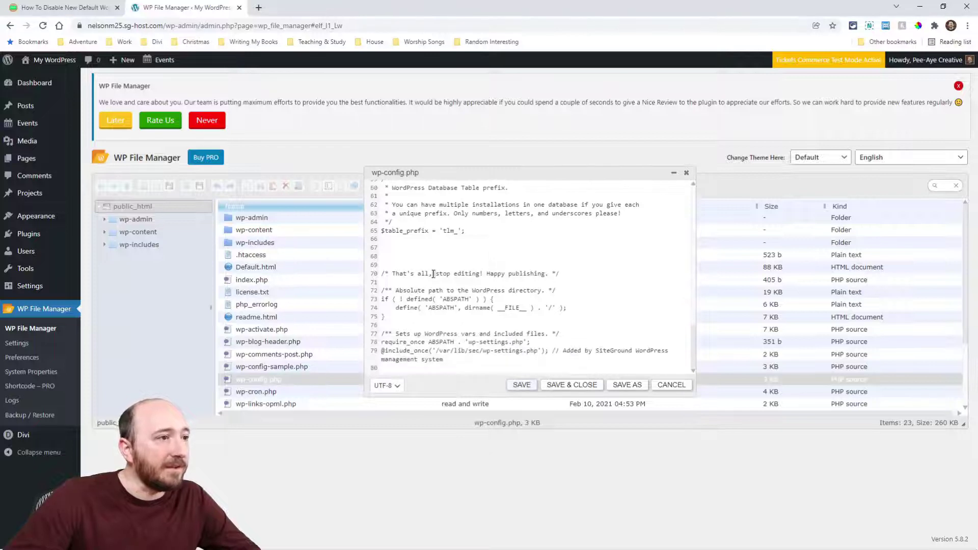
{"action": "left_click", "coordinate": [433, 273]}
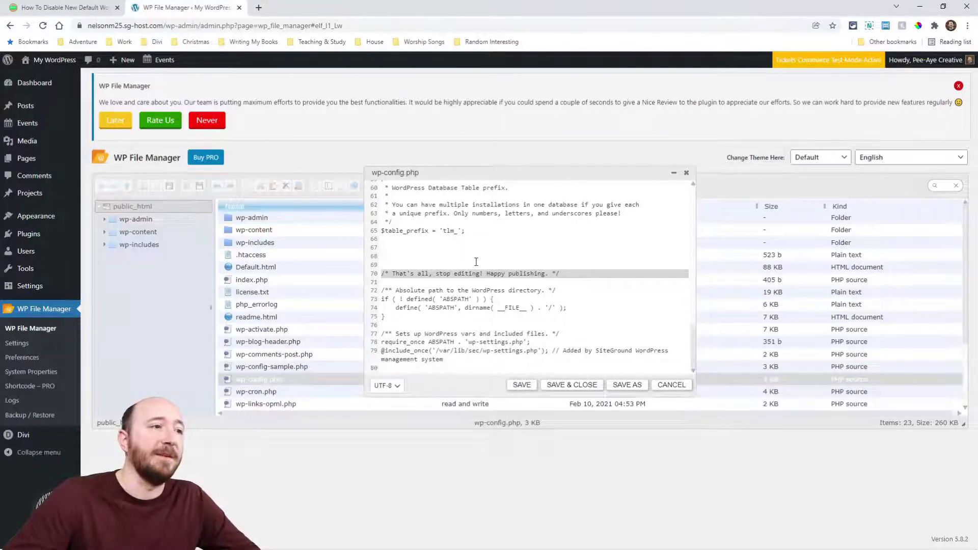
{"action": "left_click_drag", "start_coordinate": [569, 274], "coordinate": [392, 273]}
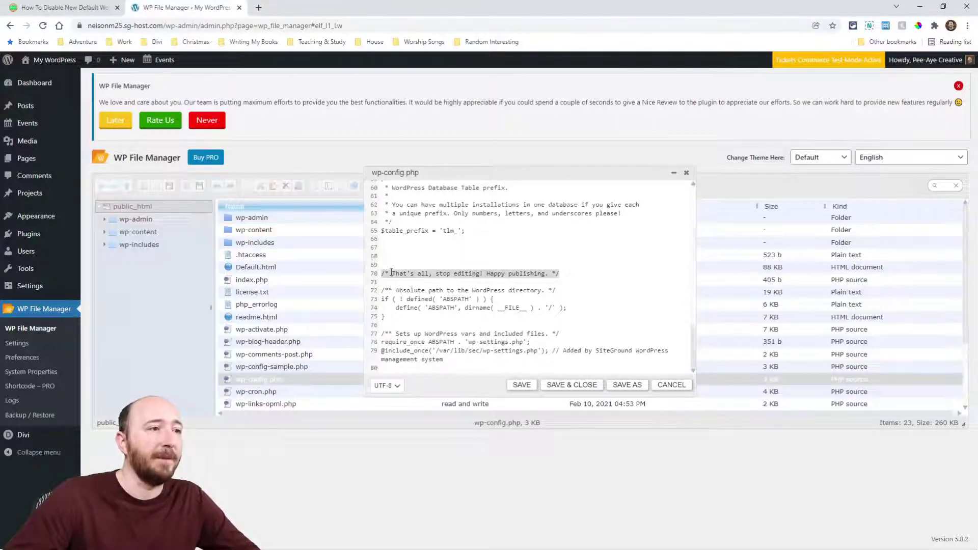
{"action": "left_click", "coordinate": [391, 274]}
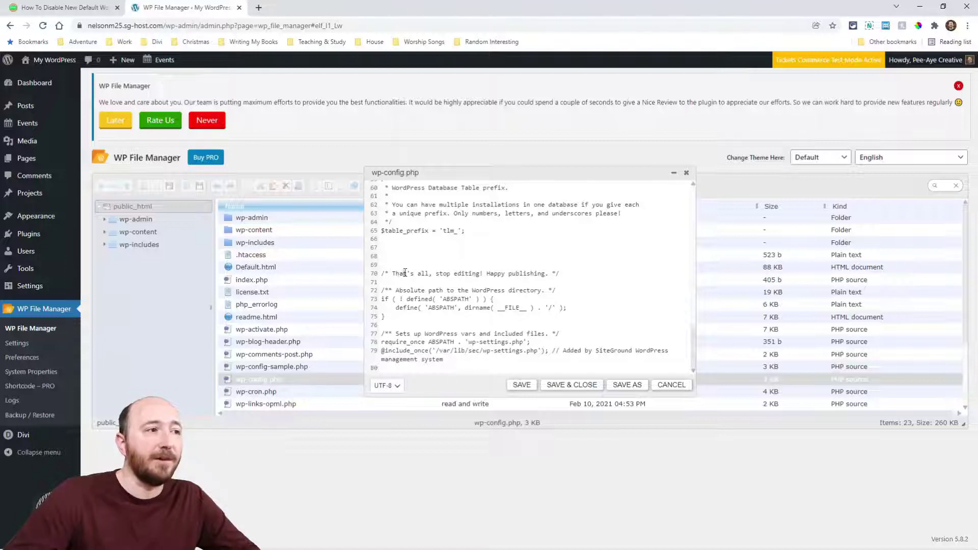
{"action": "triple_click", "coordinate": [406, 273]}
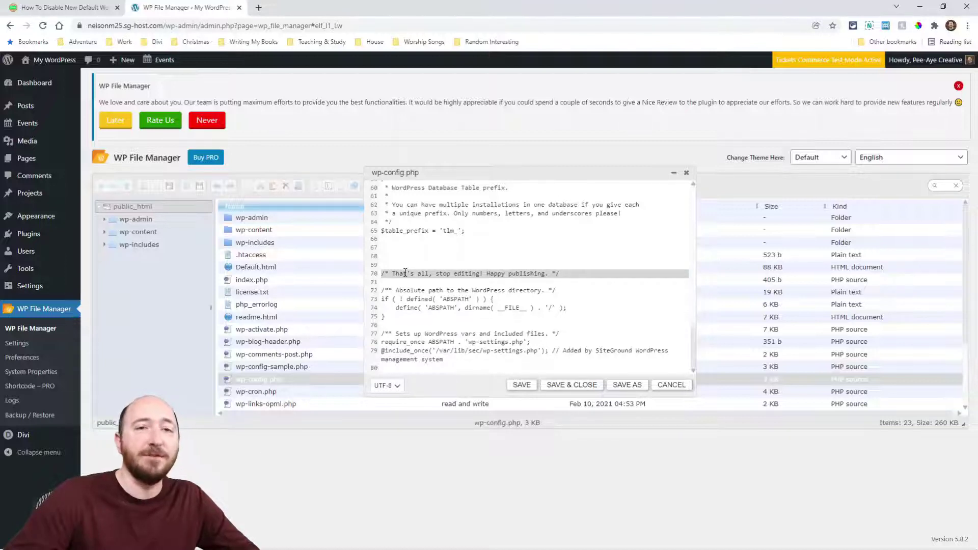
{"action": "left_click", "coordinate": [408, 249]}
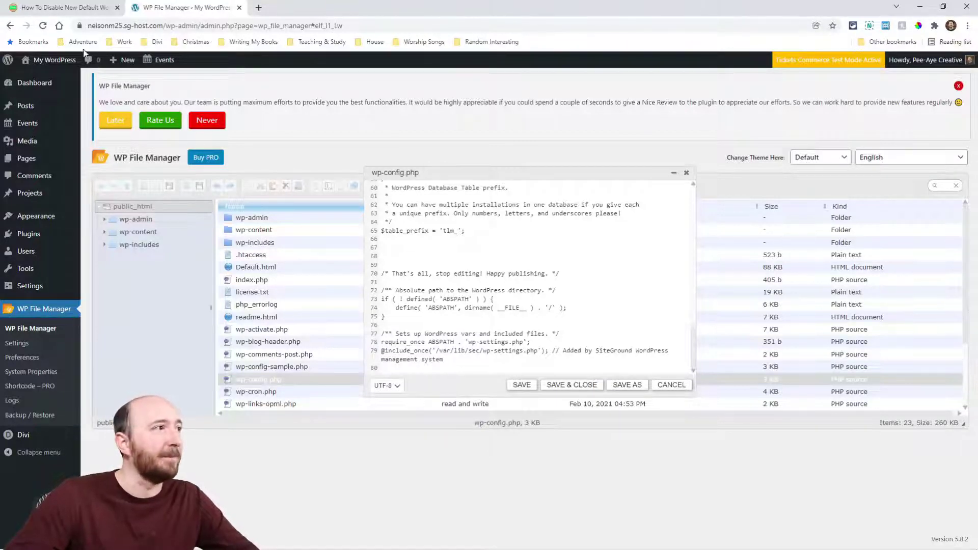
Step: Reread the placement steps in the tutorial post and copy its snippet define('CORE_UPGRADE_SKIP_NEW_BUNDLED', true);
{"action": "left_click", "coordinate": [62, 8]}
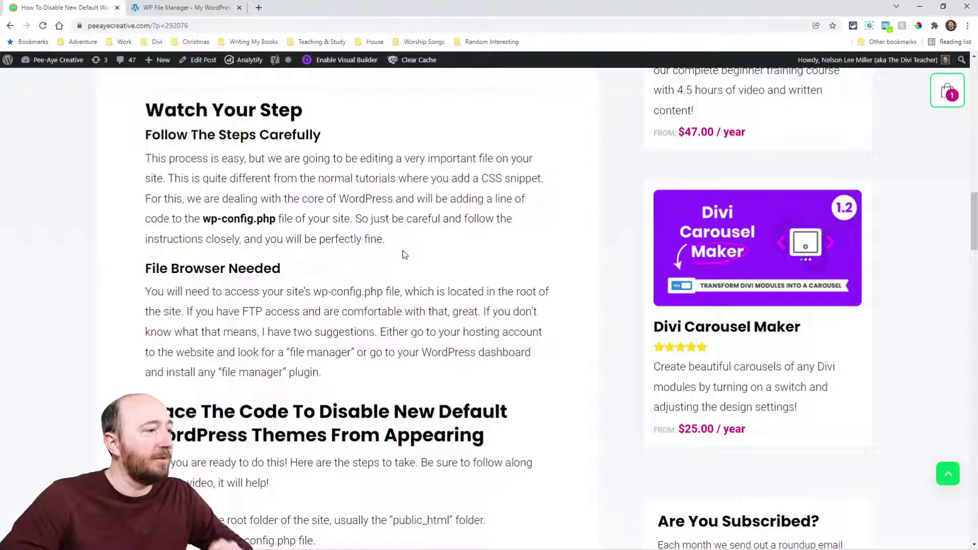
{"action": "scroll", "coordinate": [410, 253], "scroll_direction": "down", "scroll_amount": 5}
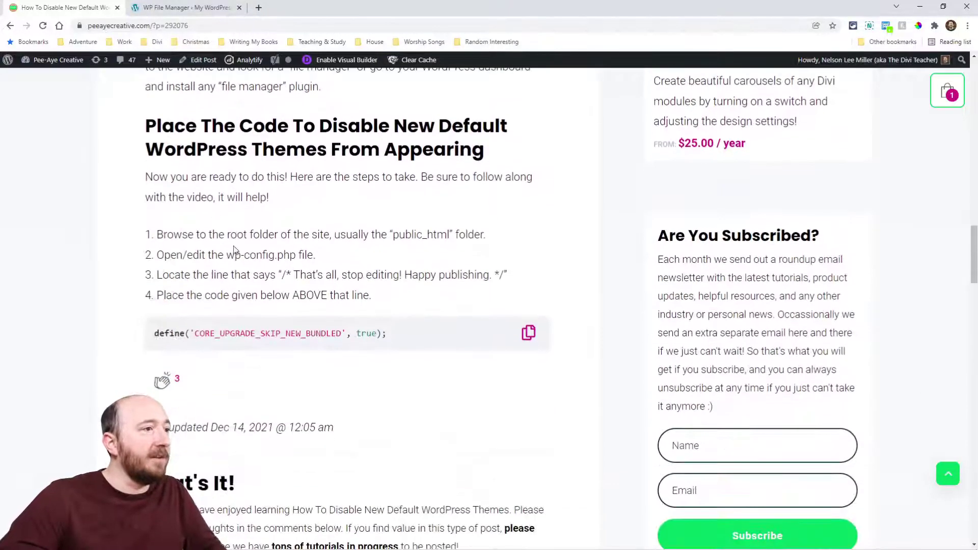
{"action": "left_click_drag", "start_coordinate": [157, 234], "coordinate": [502, 236]}
{"action": "left_click", "coordinate": [395, 235]}
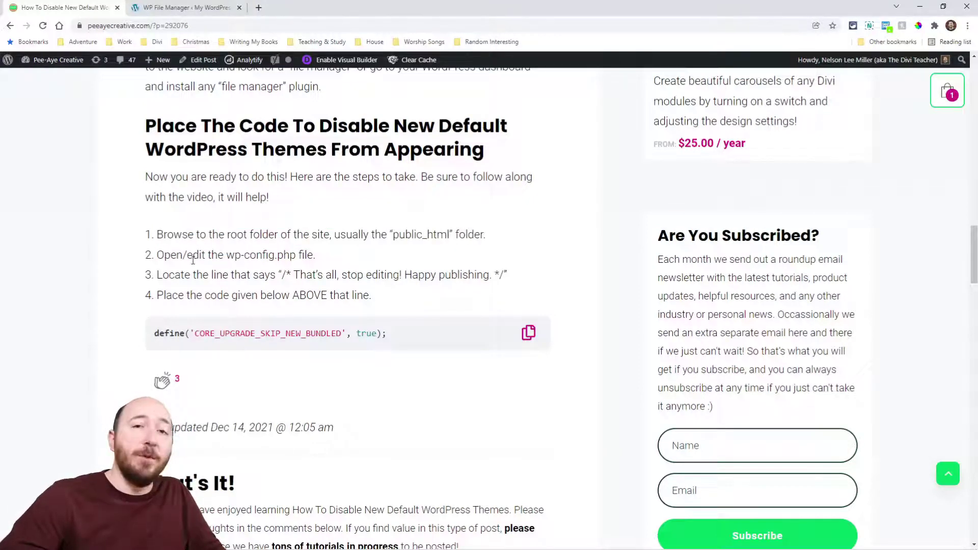
{"action": "left_click_drag", "start_coordinate": [226, 256], "coordinate": [516, 279]}
{"action": "left_click", "coordinate": [273, 290]}
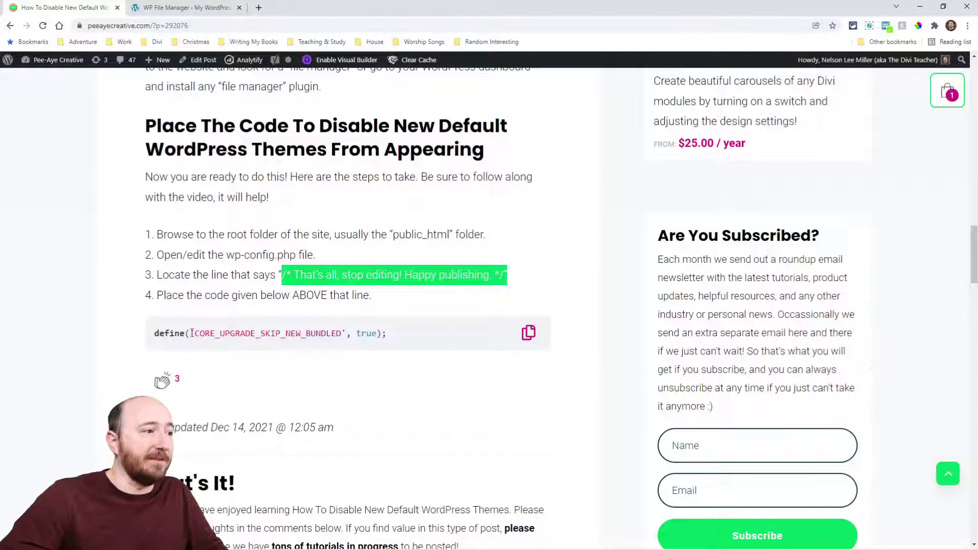
{"action": "left_click", "coordinate": [527, 334]}
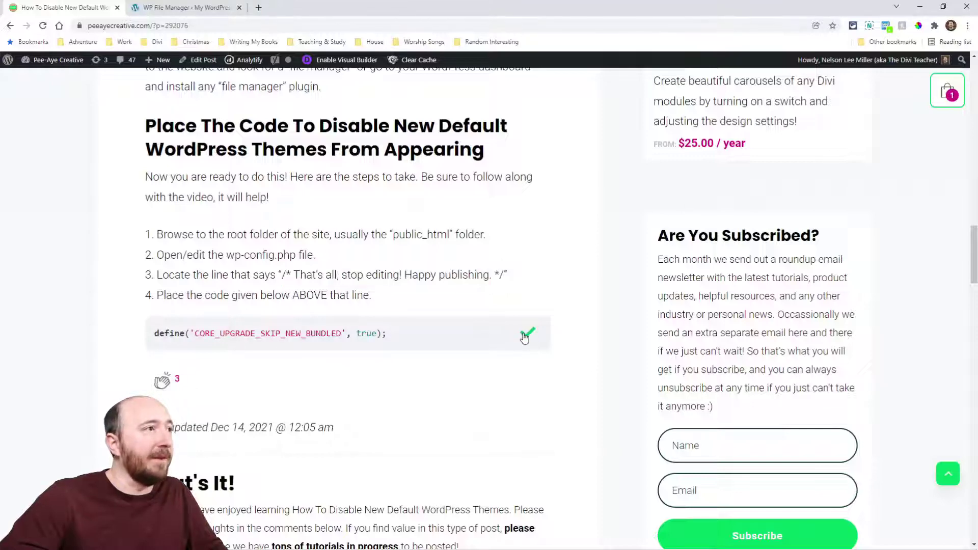
Step: Paste the copied define line on line 68 of wp-config.php, above the "That's all, stop editing!" comment, and save and close the file
{"action": "left_click", "coordinate": [171, 7]}
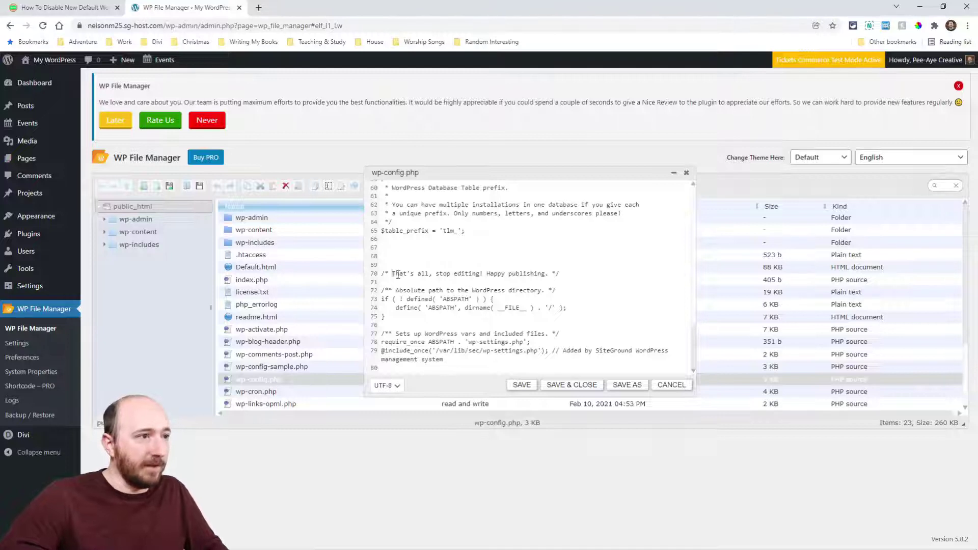
{"action": "left_click_drag", "start_coordinate": [398, 275], "coordinate": [478, 275]}
{"action": "left_click", "coordinate": [410, 256]}
{"action": "key", "text": "ctrl+v"}
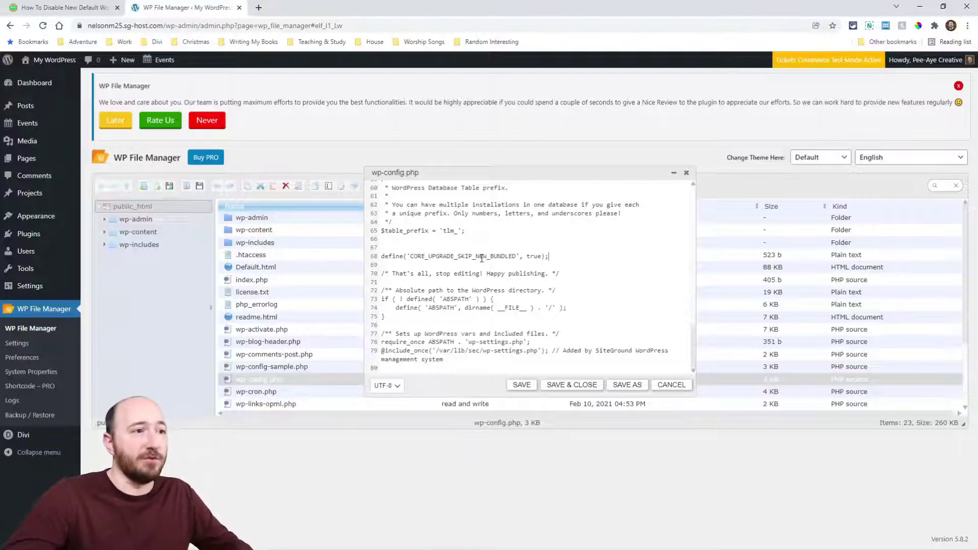
{"action": "double_click", "coordinate": [534, 258]}
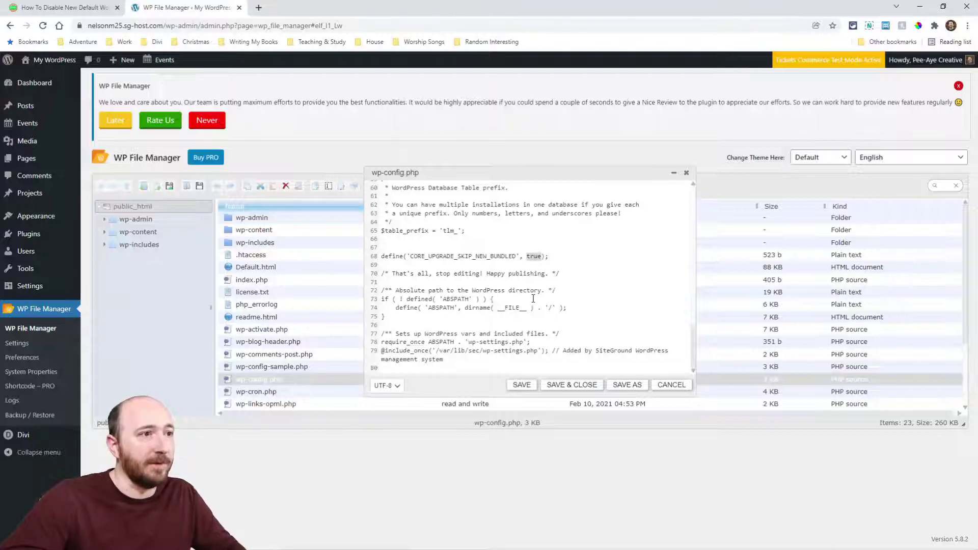
{"action": "left_click", "coordinate": [580, 266]}
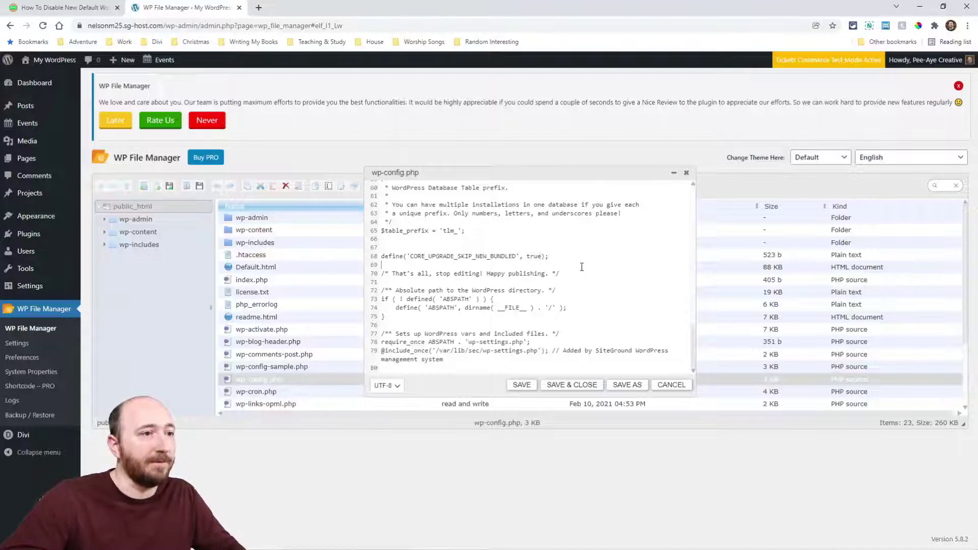
{"action": "left_click", "coordinate": [524, 388]}
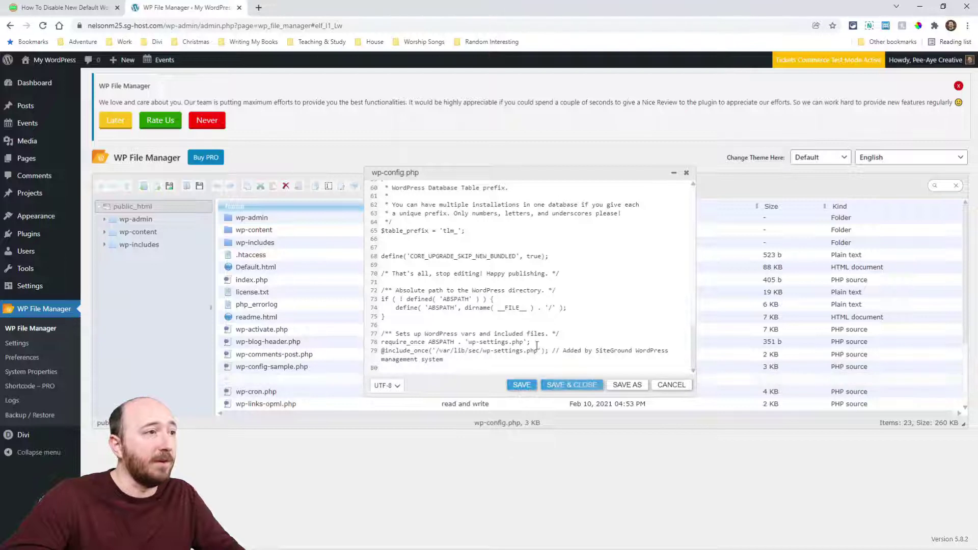
{"action": "left_click", "coordinate": [559, 389]}
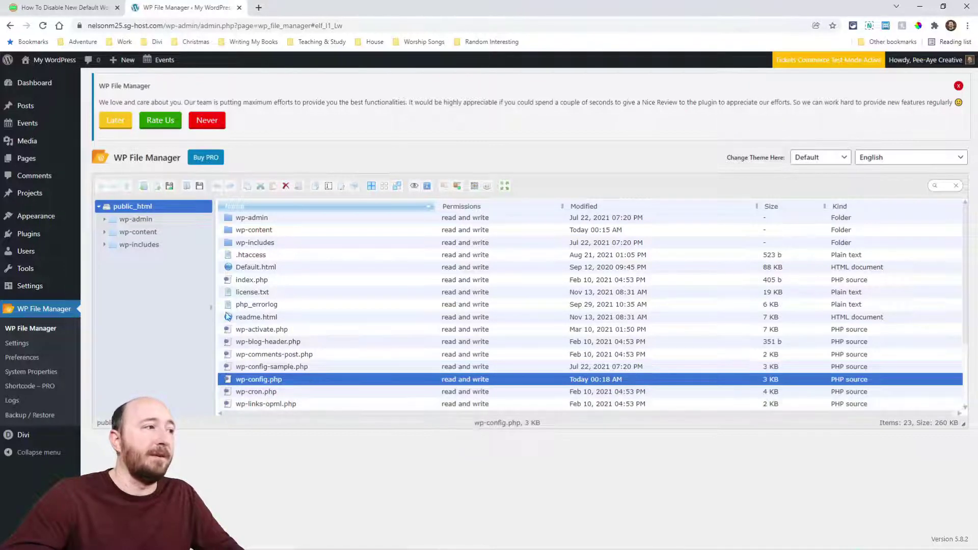
Step: Open the site's installed themes and delete the Twenty Nineteen theme, confirming the deletion
{"action": "mouse_move", "coordinate": [48, 220]}
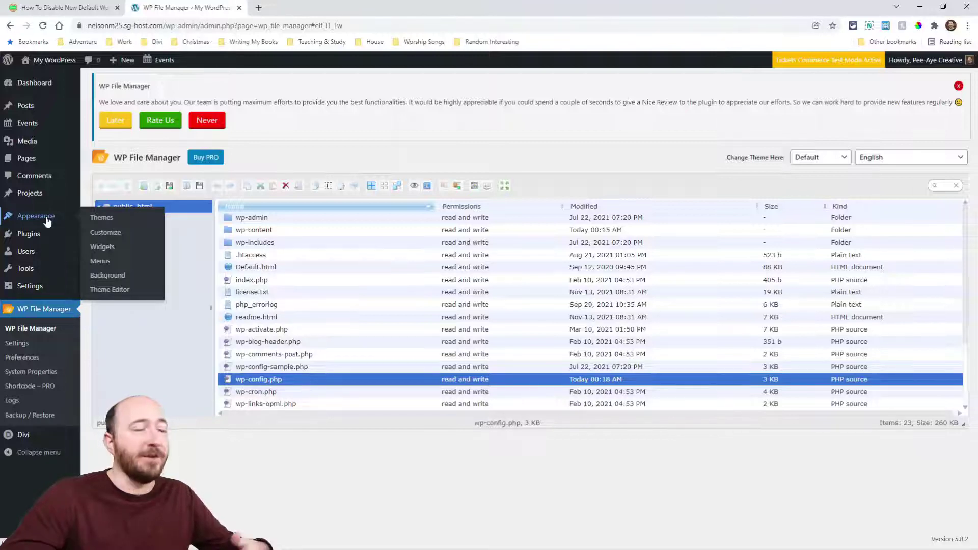
{"action": "left_click", "coordinate": [48, 221]}
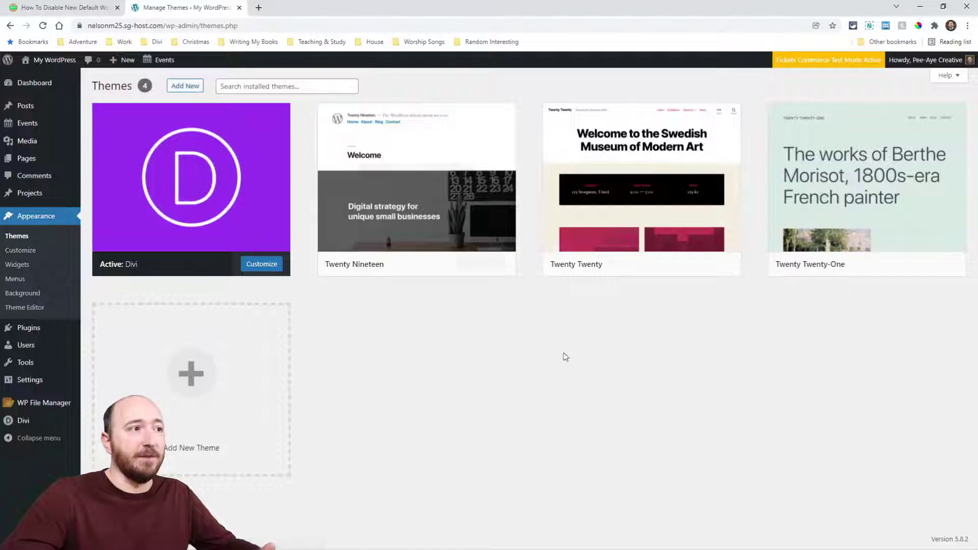
{"action": "left_click", "coordinate": [421, 179]}
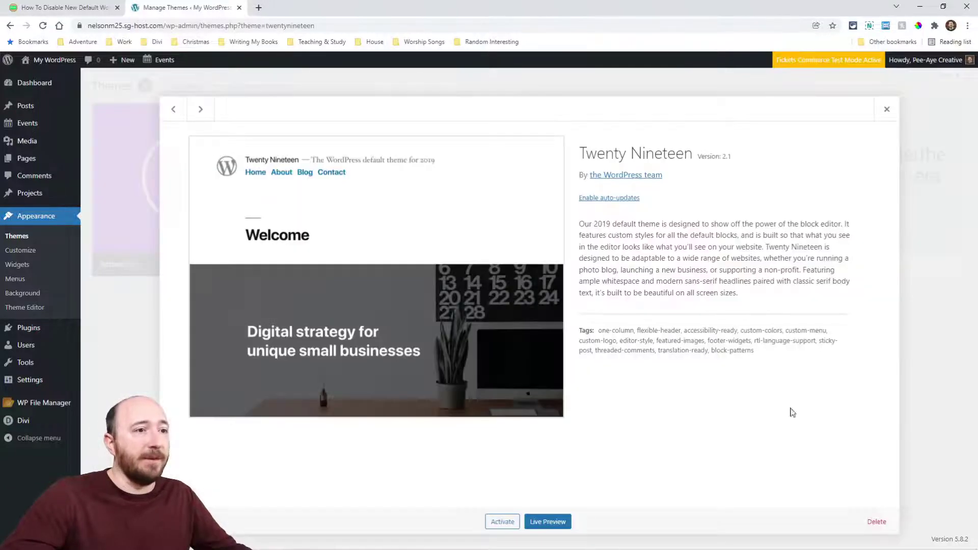
{"action": "left_click", "coordinate": [878, 524]}
{"action": "left_click", "coordinate": [543, 108]}
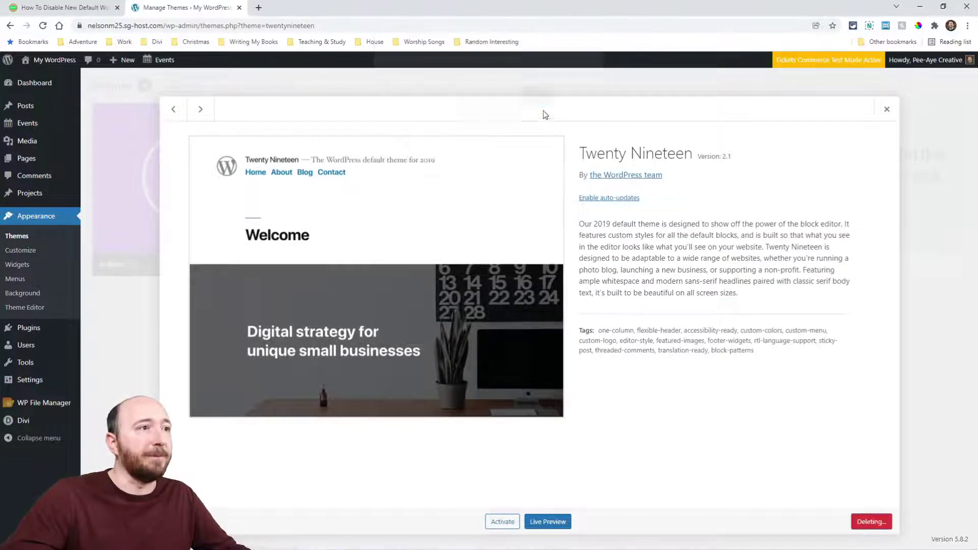
Step: Delete the Twenty Twenty and Twenty Twenty-One themes from the site, leaving Divi as the only installed theme
{"action": "left_click", "coordinate": [408, 183]}
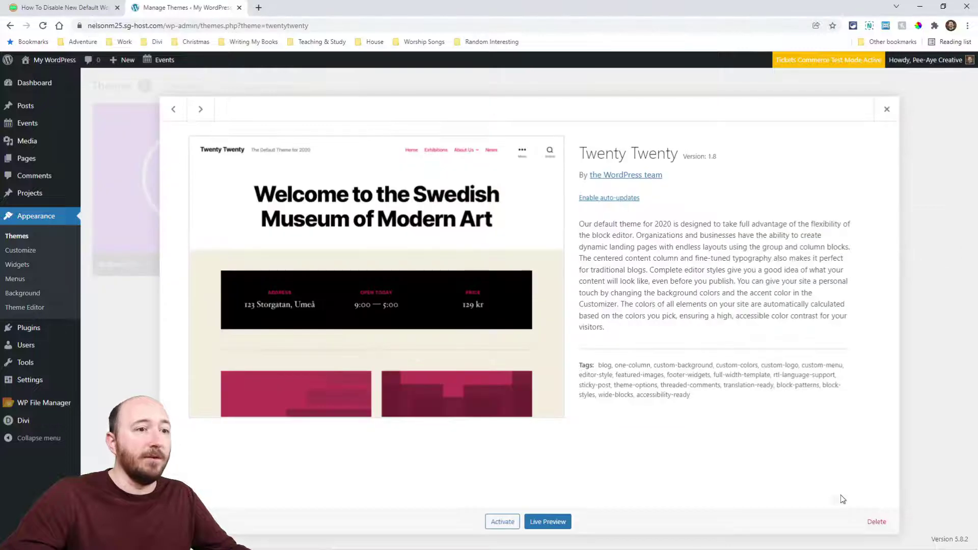
{"action": "left_click", "coordinate": [877, 521]}
{"action": "left_click", "coordinate": [536, 104]}
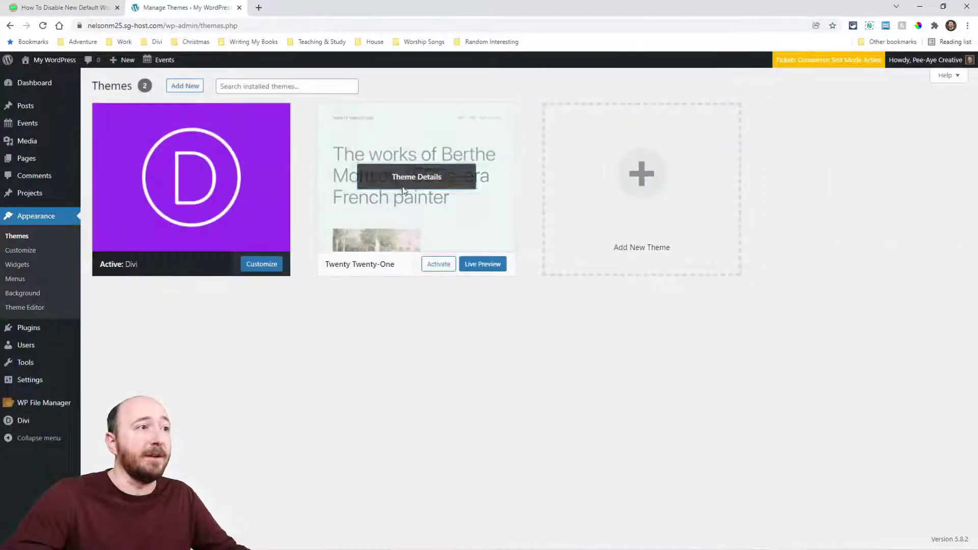
{"action": "left_click", "coordinate": [415, 178]}
{"action": "left_click", "coordinate": [877, 521]}
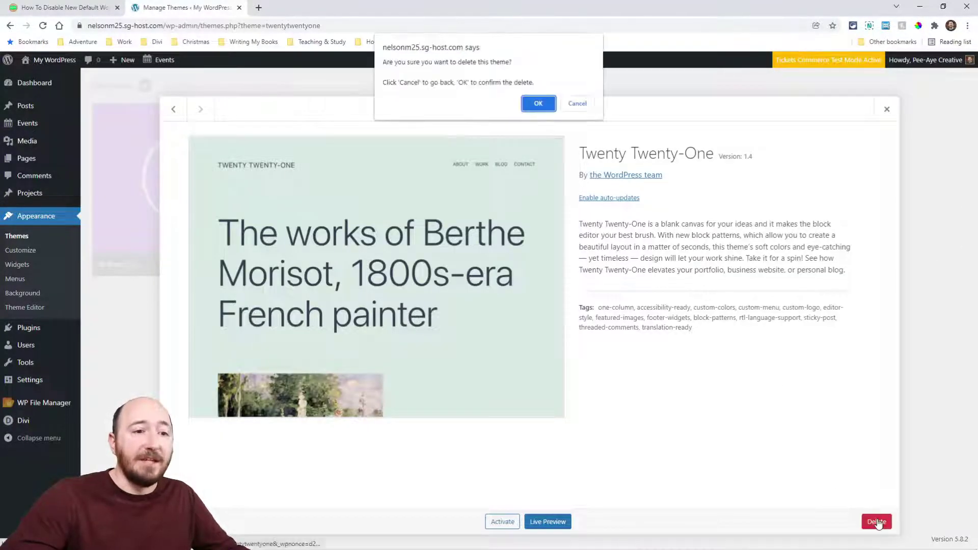
{"action": "left_click", "coordinate": [536, 105]}
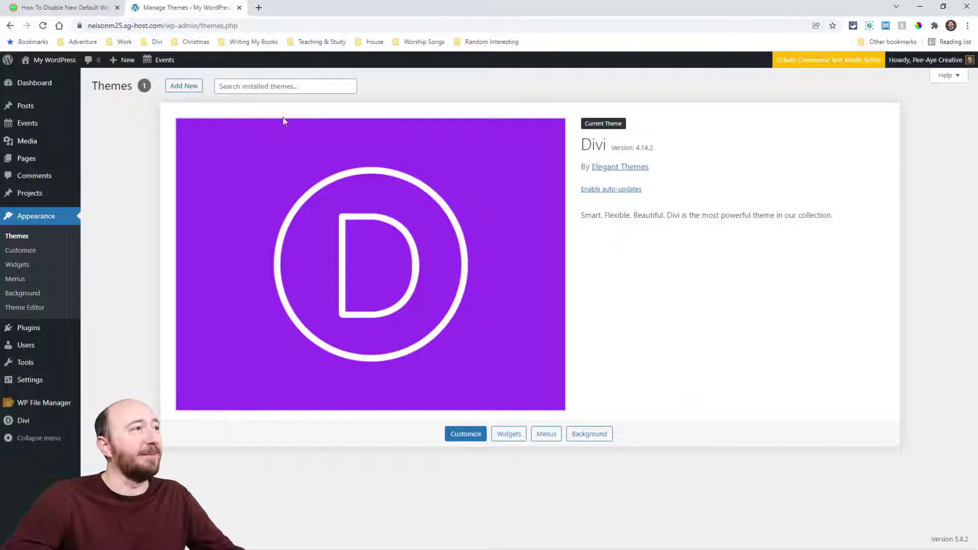
Step: Switch to the tutorial post and review its file browser advice and code placement steps
{"action": "left_click", "coordinate": [92, 8]}
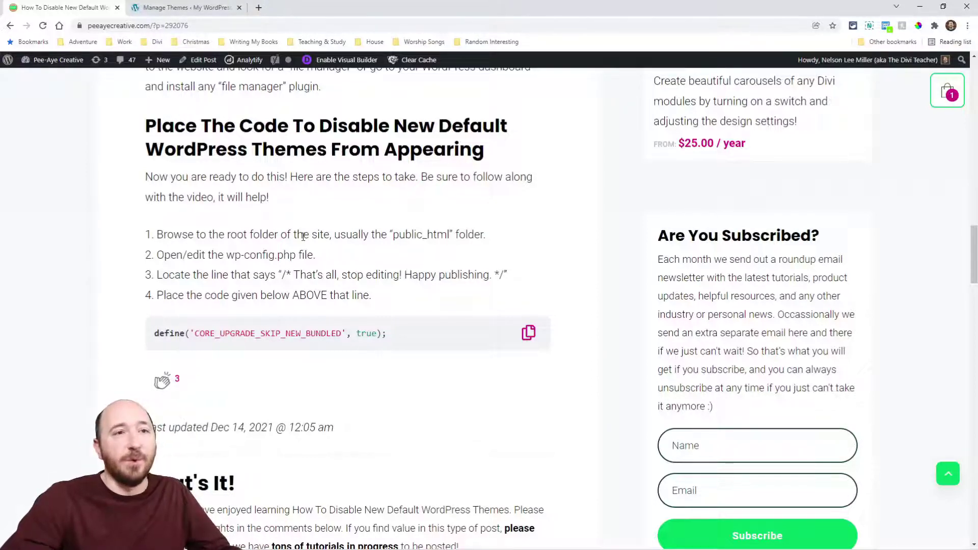
{"action": "scroll", "coordinate": [305, 238], "scroll_direction": "up", "scroll_amount": 1}
{"action": "scroll", "coordinate": [304, 238], "scroll_direction": "up", "scroll_amount": 2}
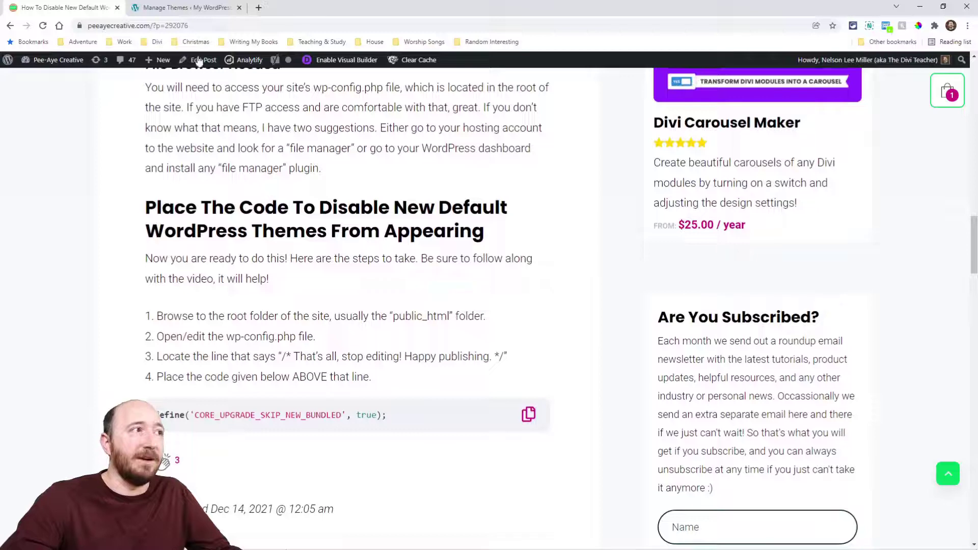
Step: Look through the popular themes available to add on the site, and return to the "Watch Your Step" part of the tutorial post
{"action": "left_click", "coordinate": [186, 12]}
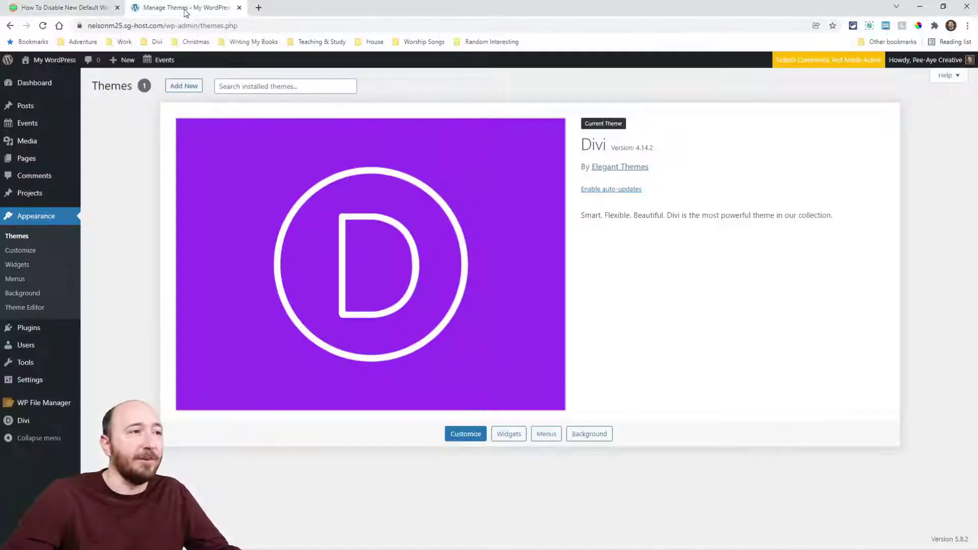
{"action": "left_click", "coordinate": [187, 85]}
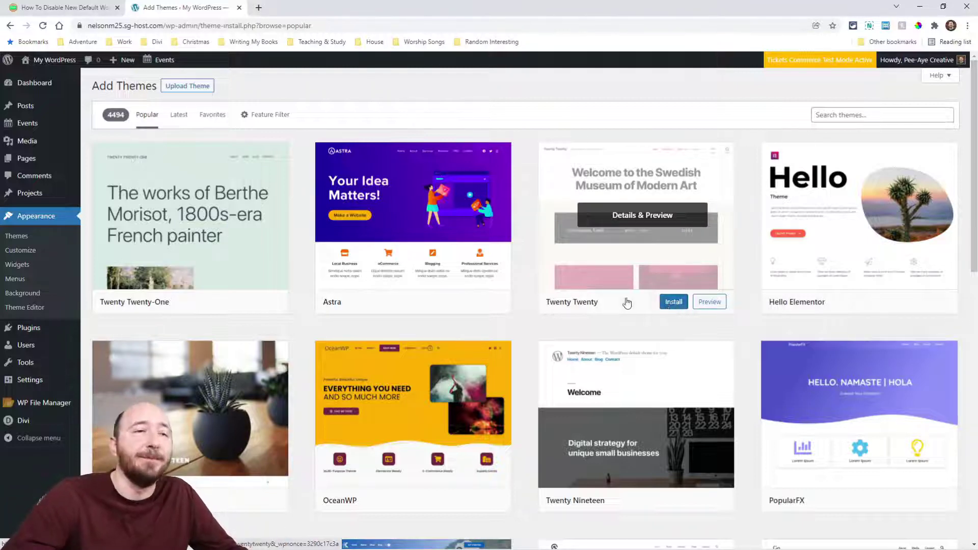
{"action": "left_click", "coordinate": [89, 8]}
{"action": "scroll", "coordinate": [443, 259], "scroll_direction": "up", "scroll_amount": 15}
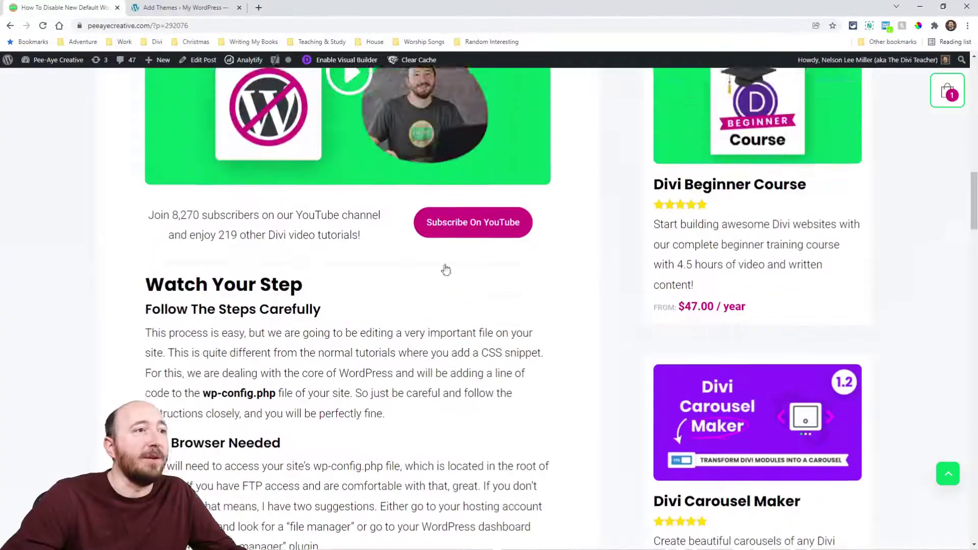